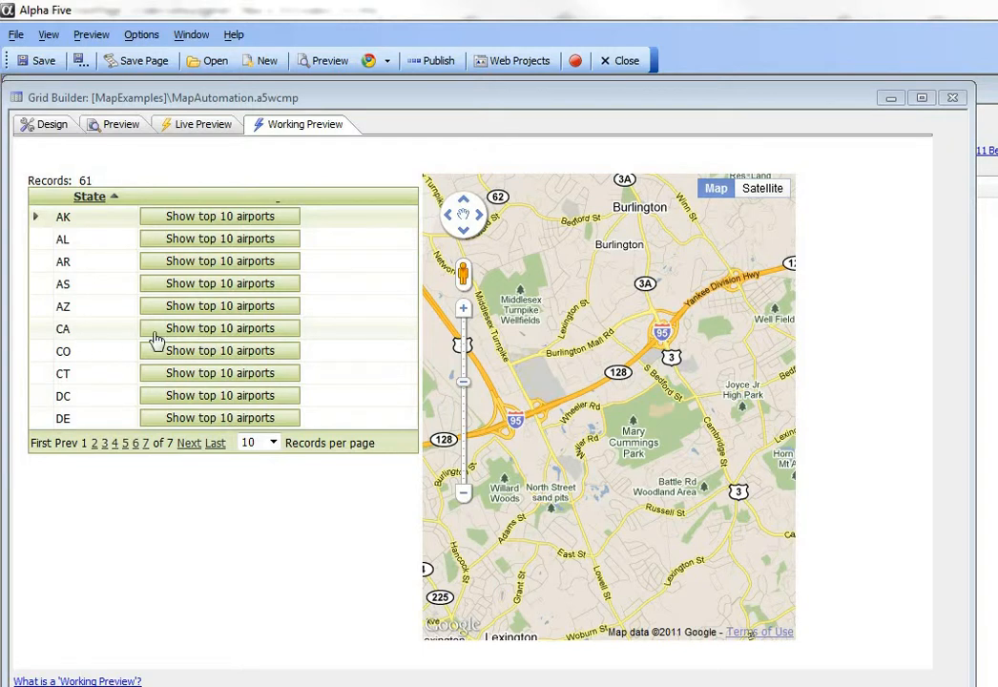
# Show the top 10 airports for CA on the map and view the title of a marker in Southern California
pyautogui.click(200, 330)
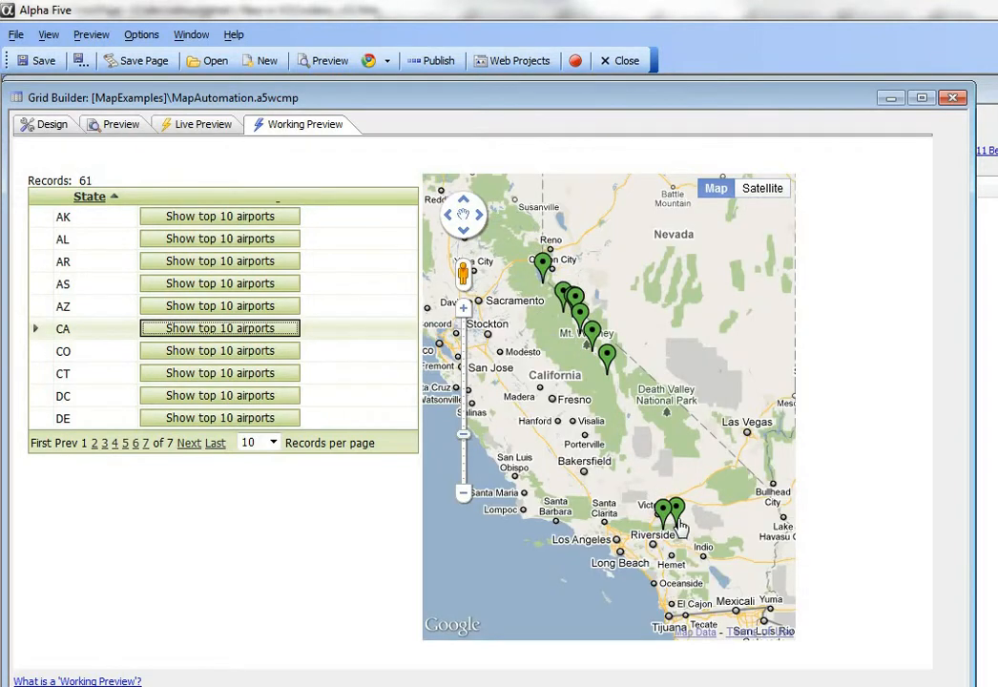
pyautogui.moveTo(683, 523)
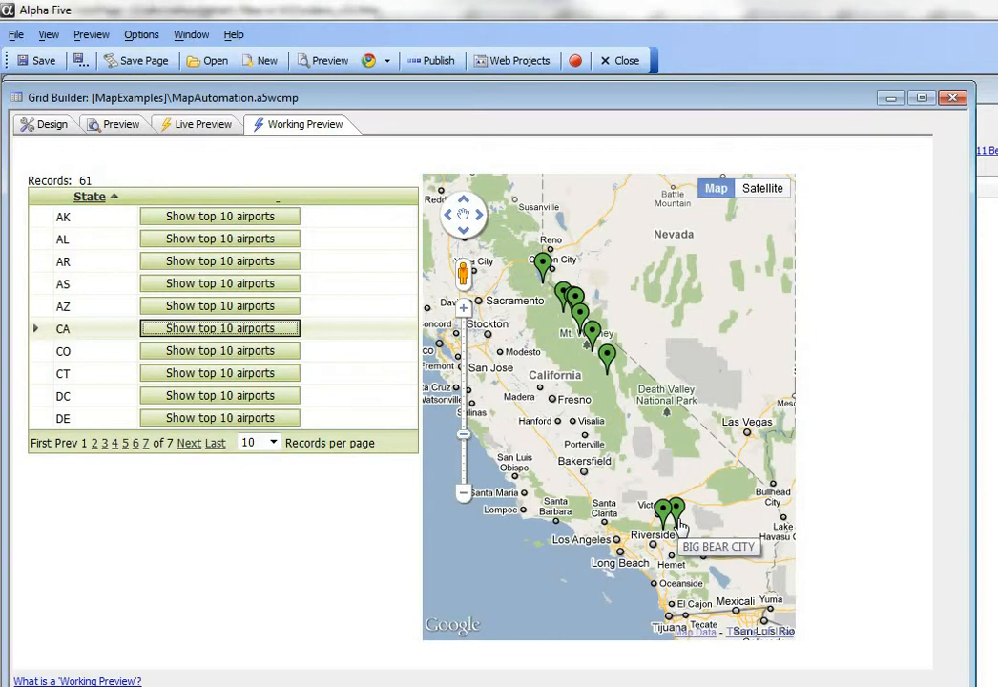
# Review the grid's Alternate Views definition for the MAP Google Map view and check the layout in the working preview
pyautogui.click(40, 129)
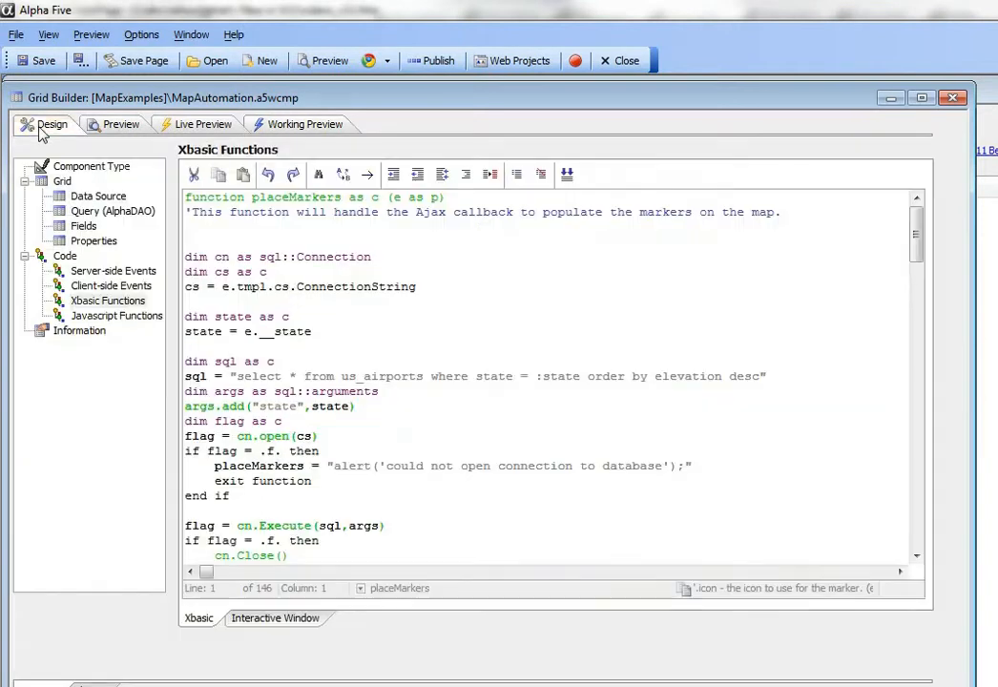
pyautogui.click(92, 242)
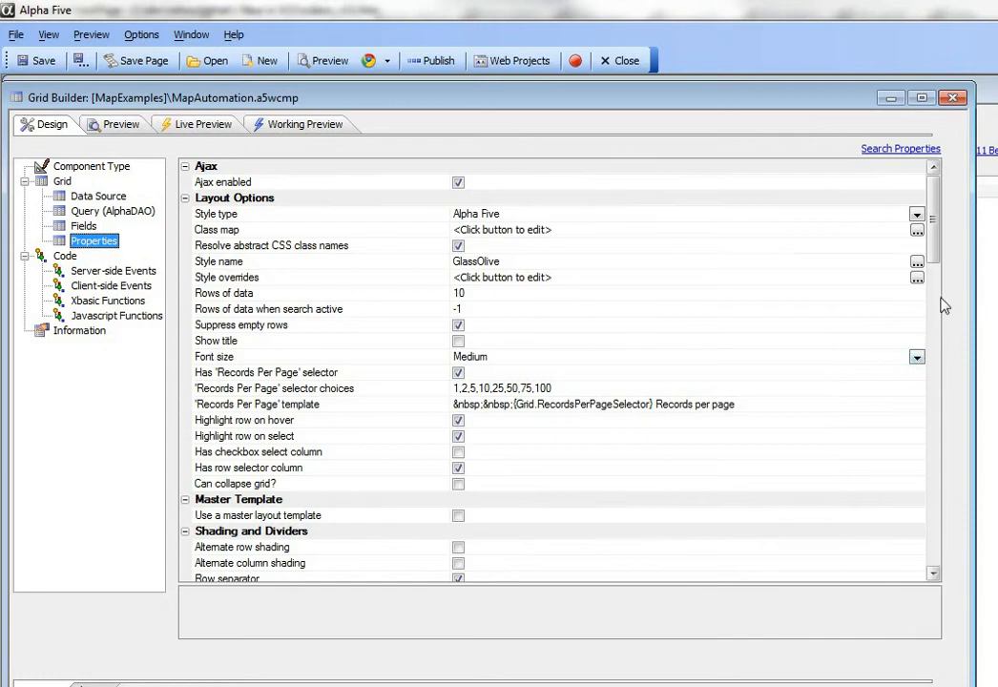
pyautogui.scroll(-2, 941, 269)
pyautogui.scroll(-10, 942, 268)
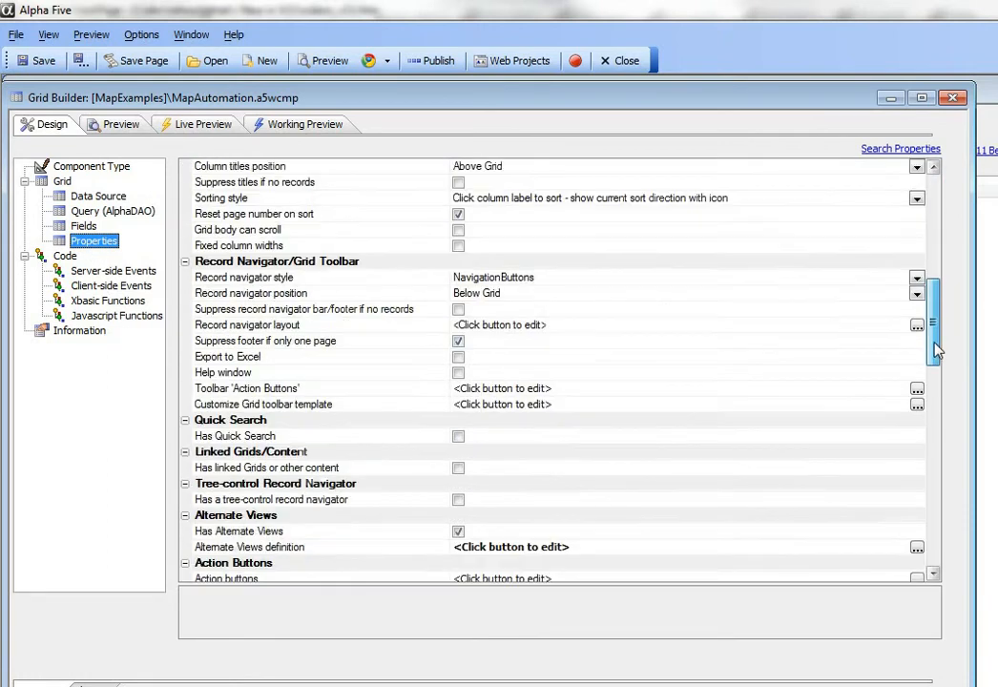
pyautogui.click(426, 486)
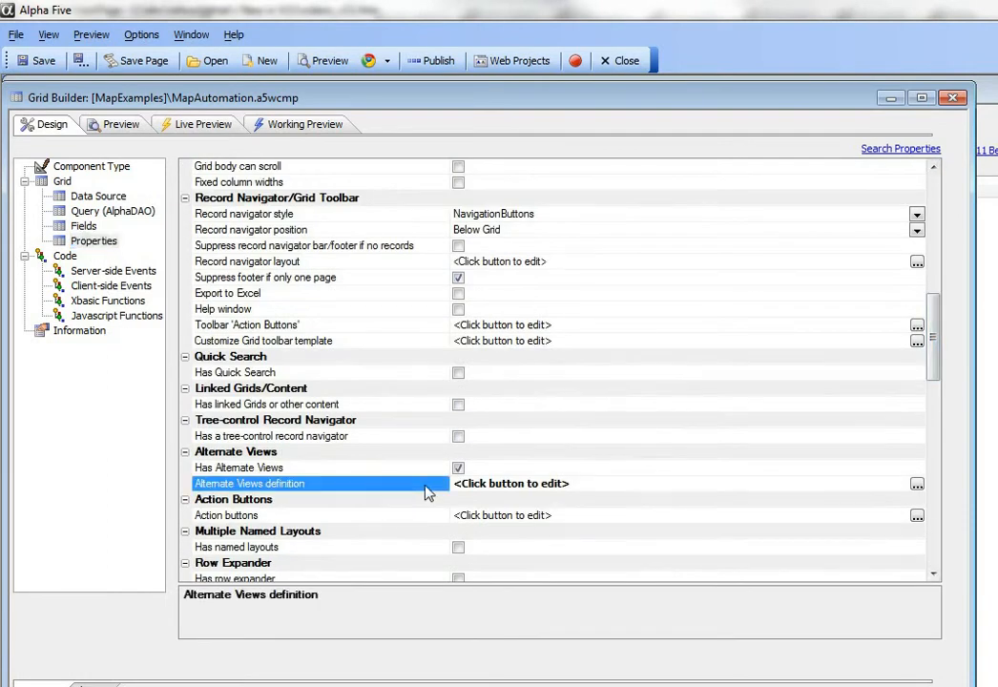
pyautogui.click(916, 484)
pyautogui.moveTo(682, 172); pyautogui.dragTo(373, 97)
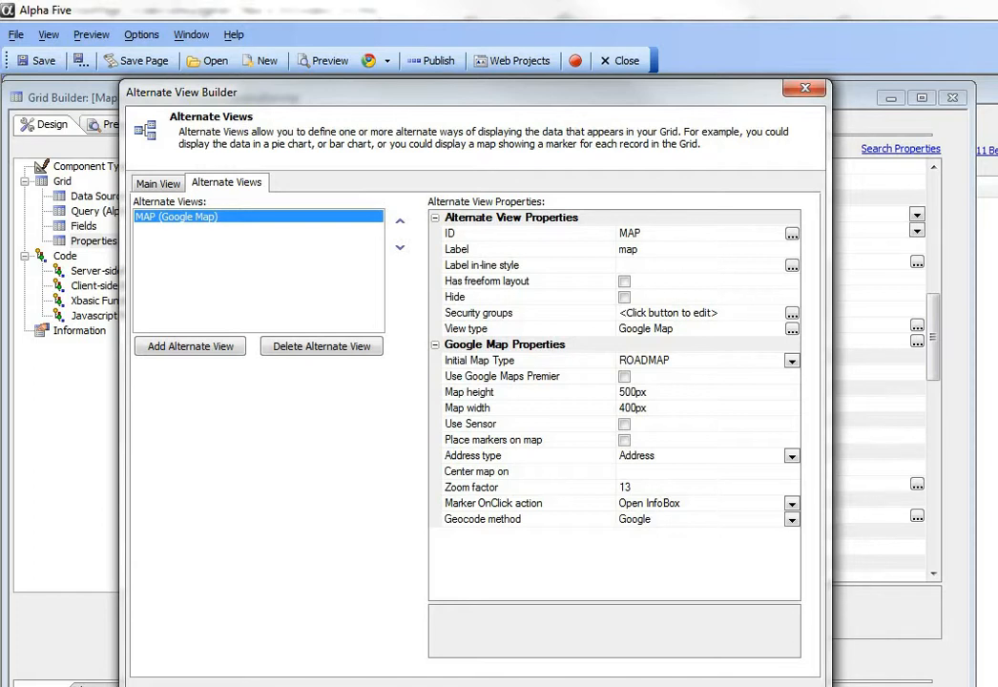
pyautogui.click(704, 685)
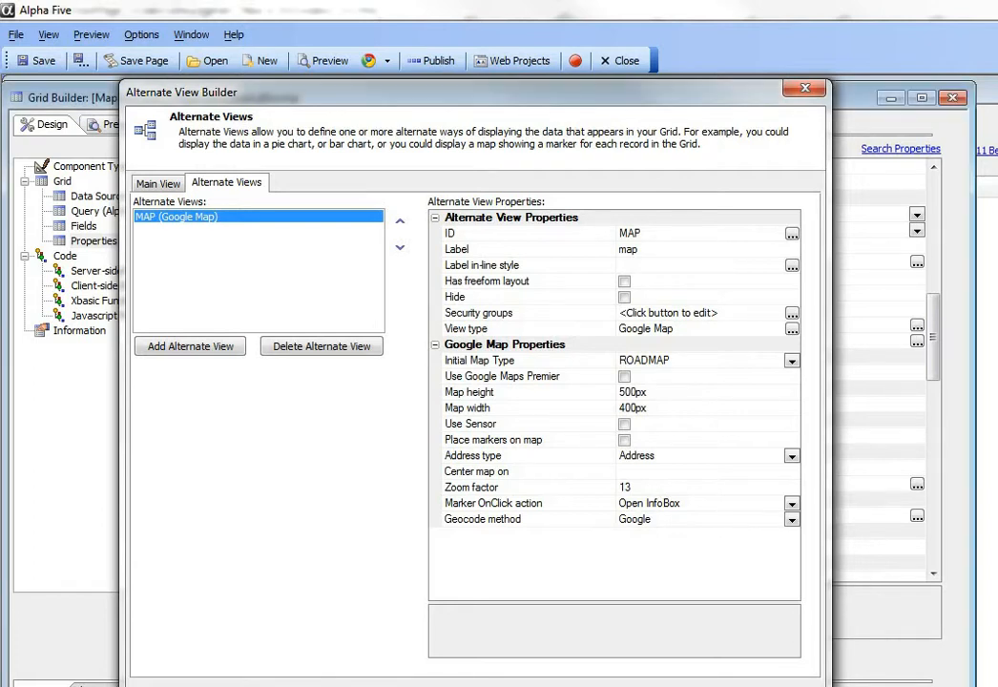
pyautogui.click(298, 125)
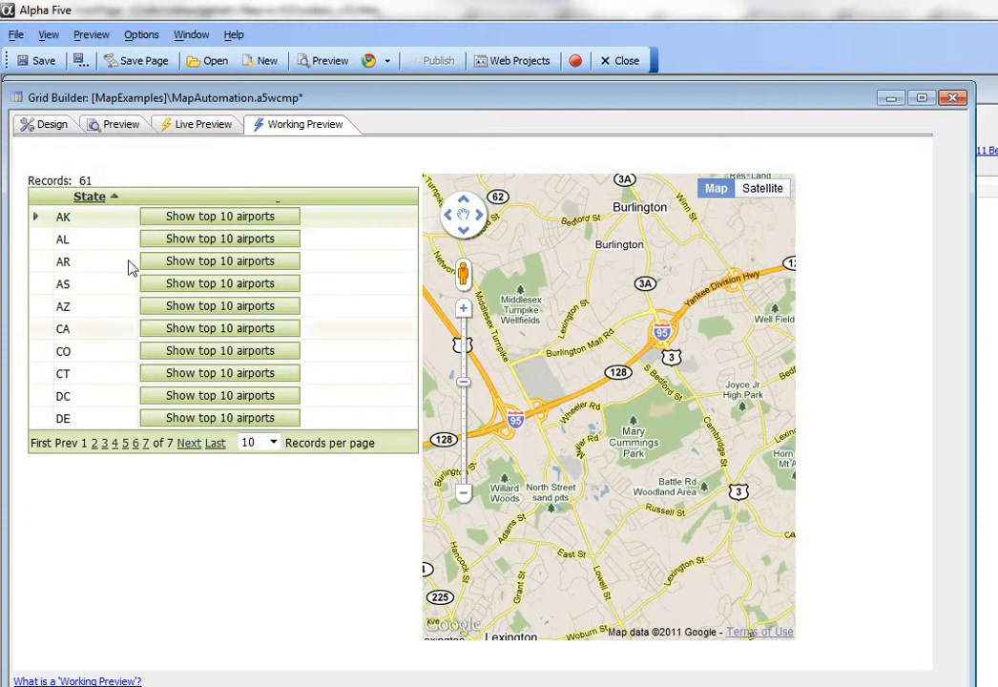
# Insert a second button into the grid's selected fields
pyautogui.click(50, 127)
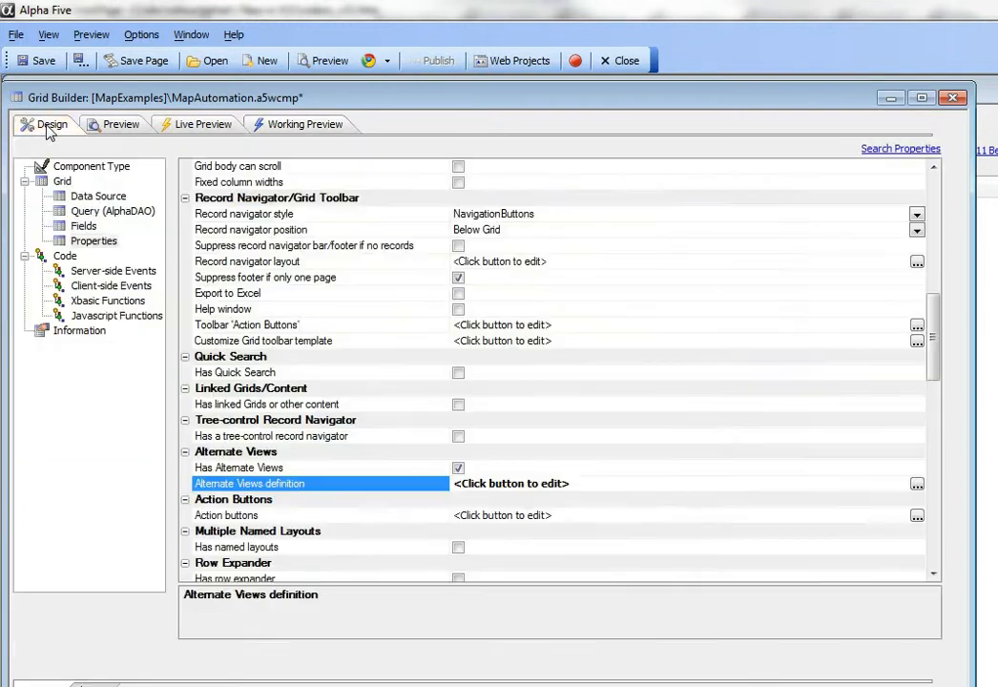
pyautogui.click(82, 227)
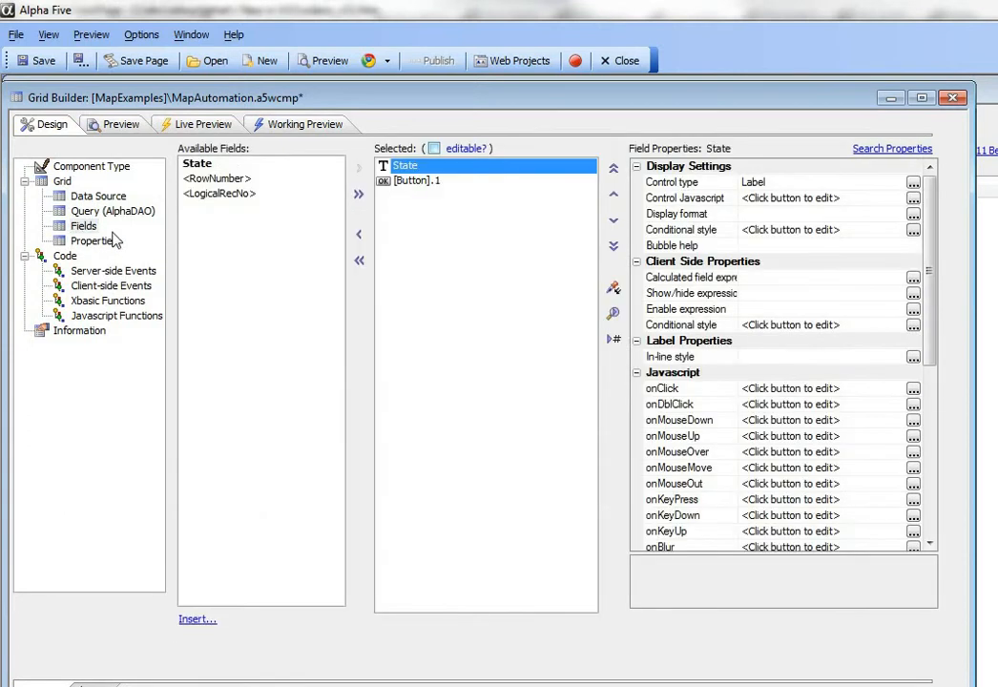
pyautogui.click(405, 182)
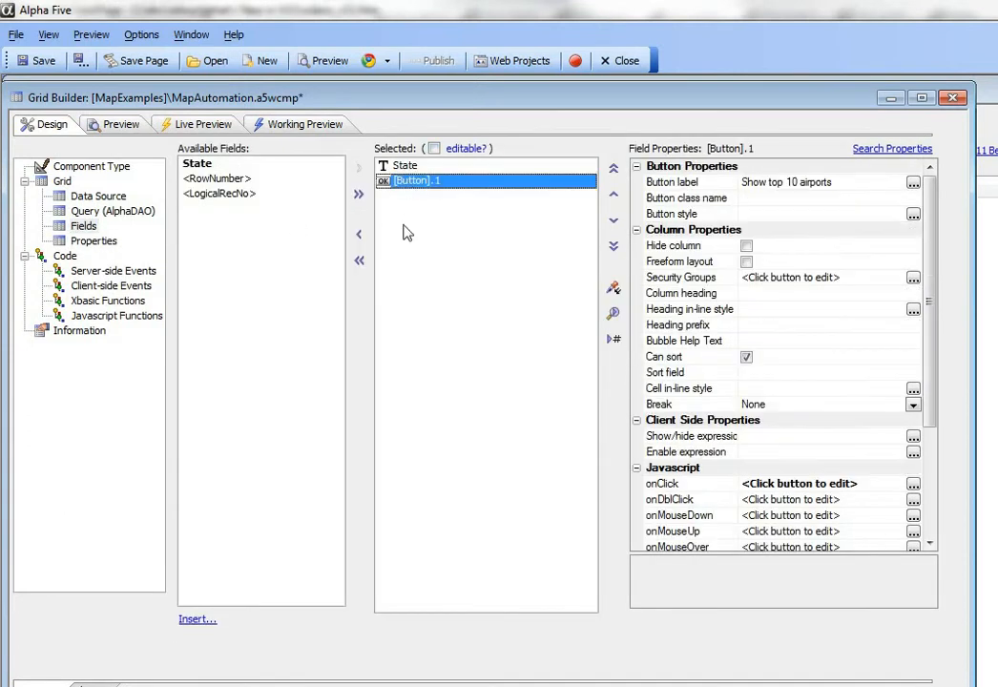
pyautogui.click(196, 620)
pyautogui.doubleClick(631, 343)
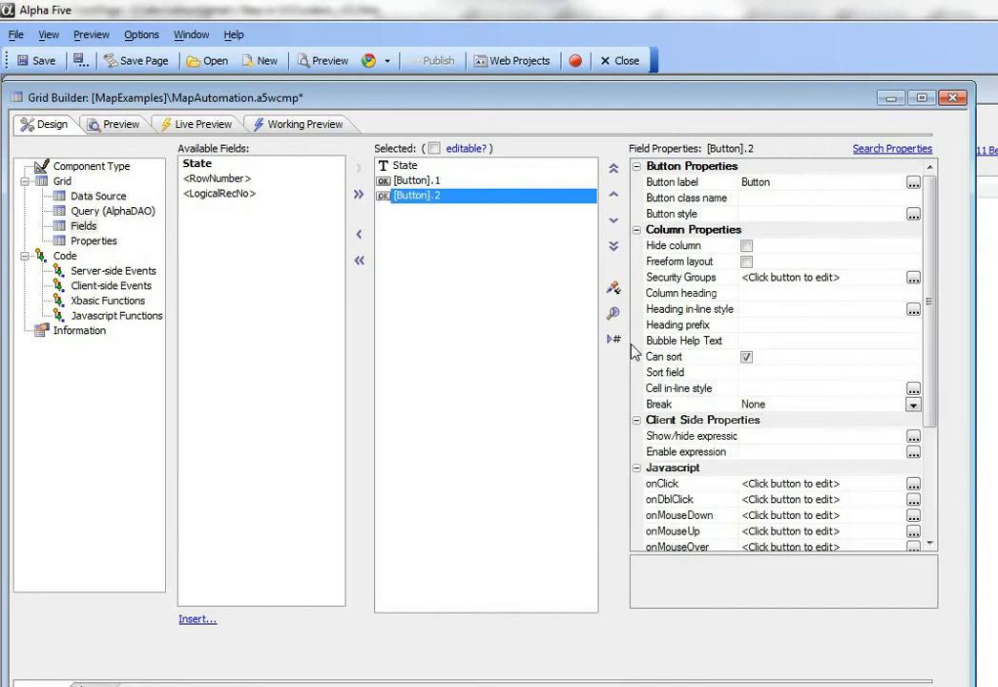
# Add a Google Map Method action to the new button's onClick event
pyautogui.click(665, 484)
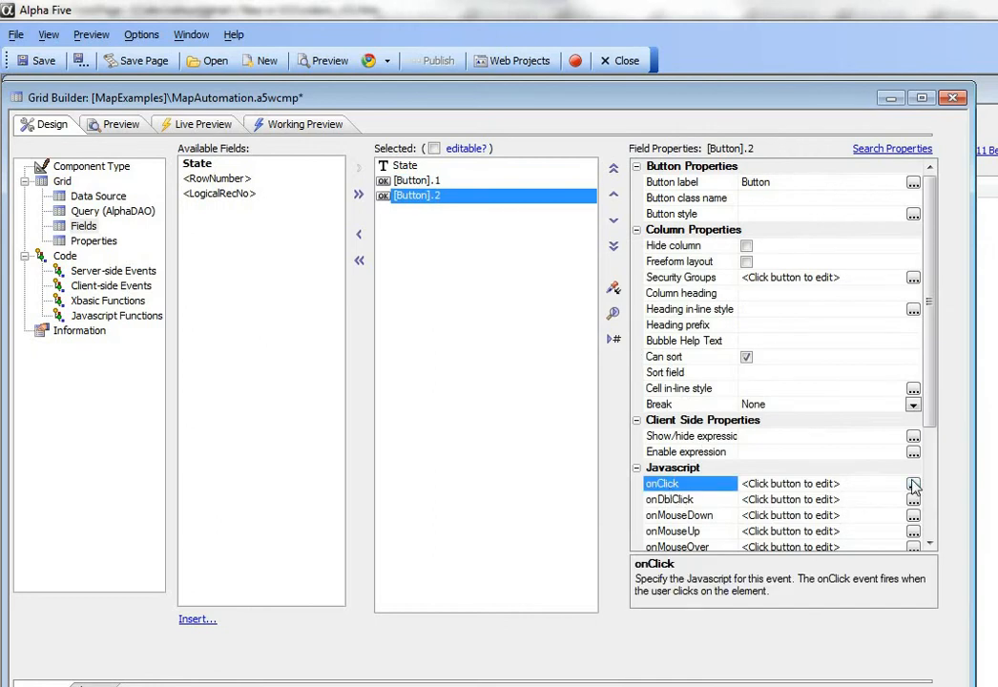
pyautogui.click(911, 485)
pyautogui.click(346, 174)
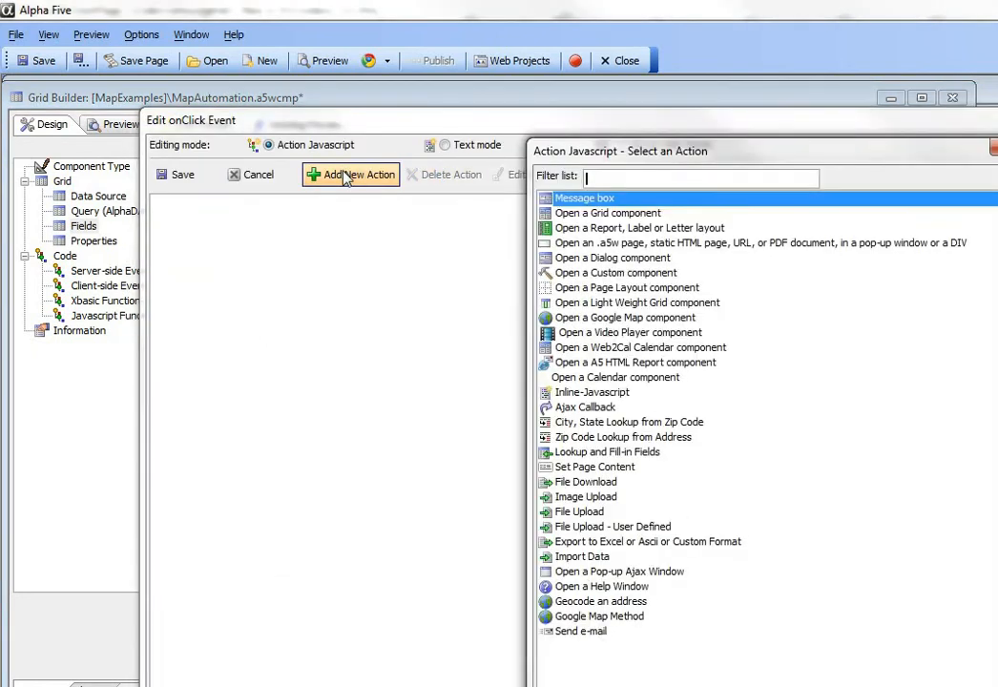
pyautogui.moveTo(601, 158); pyautogui.dragTo(253, 100)
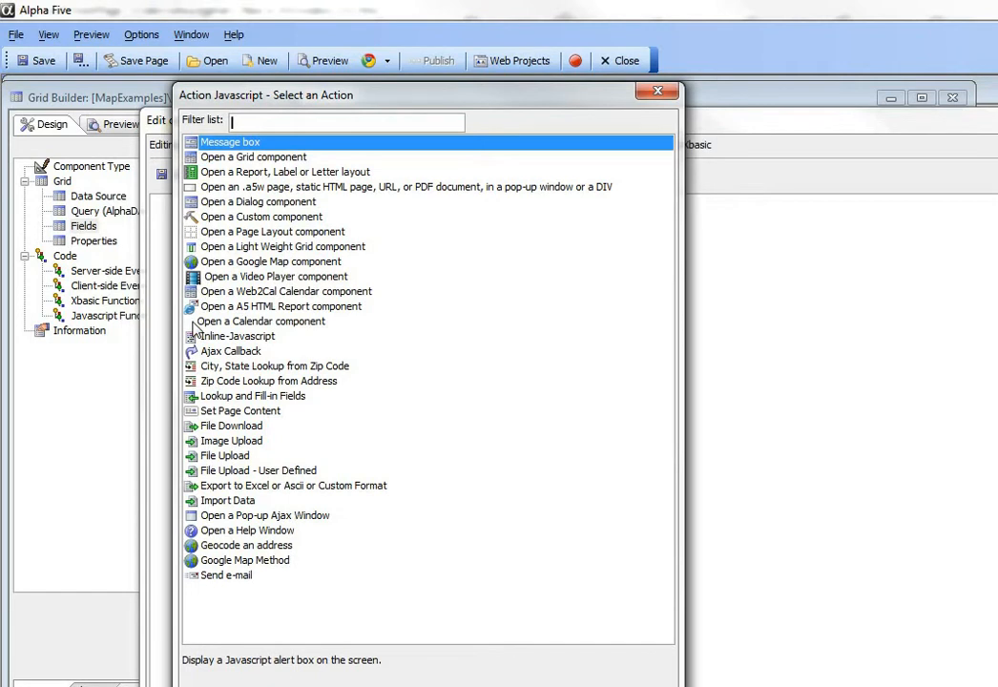
pyautogui.click(246, 563)
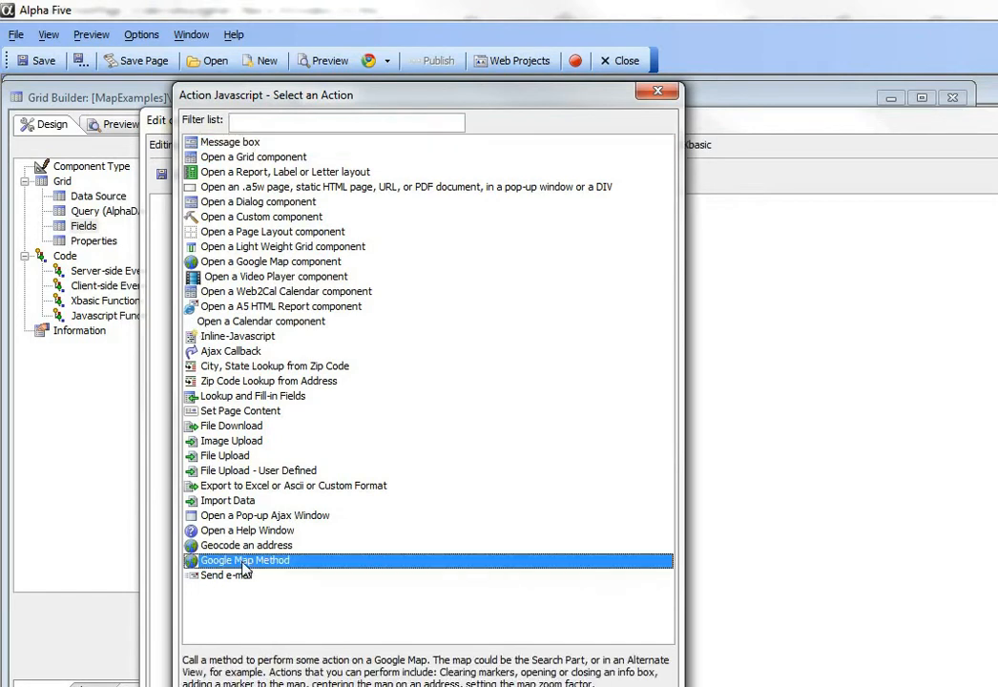
pyautogui.click(516, 685)
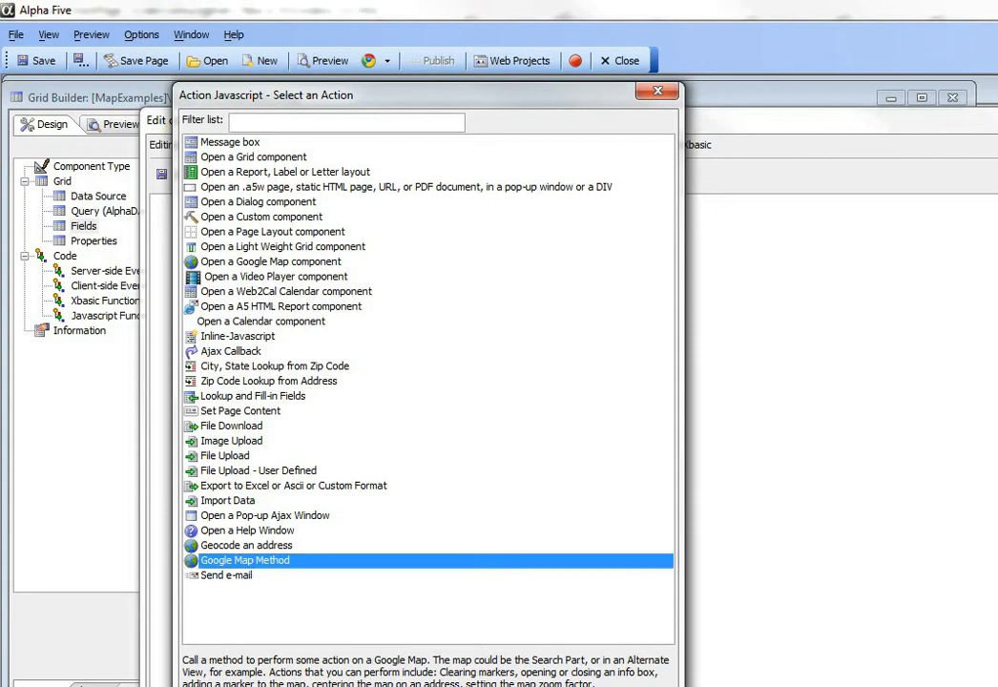
# Set the map command's Map Id to Alternate View: MAP and its action to Add marker(s) to the map
pyautogui.moveTo(715, 209); pyautogui.dragTo(350, 165)
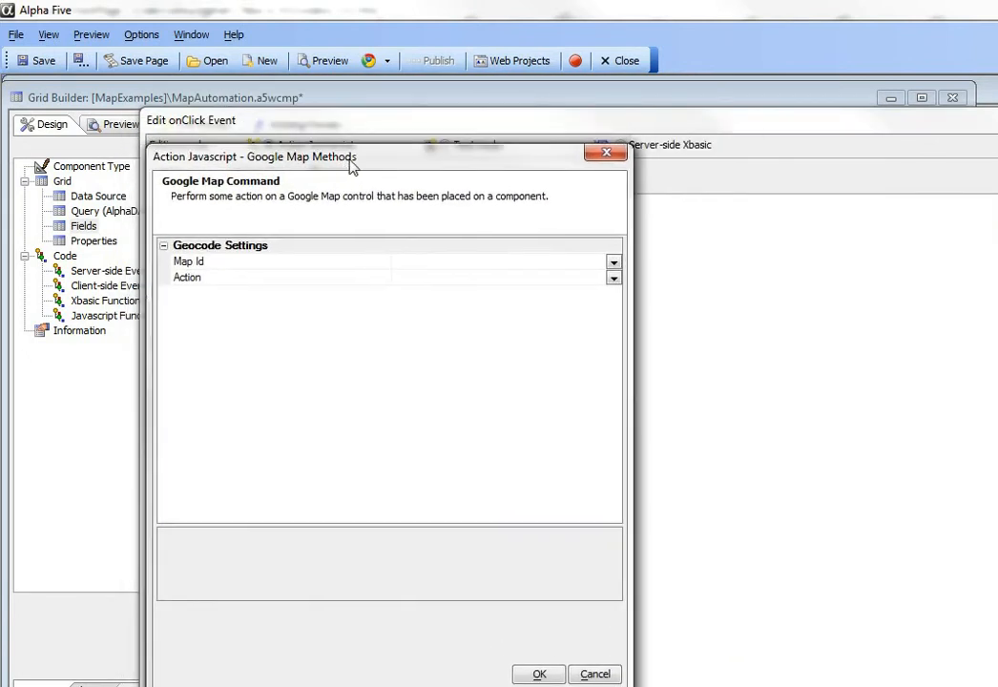
pyautogui.click(613, 263)
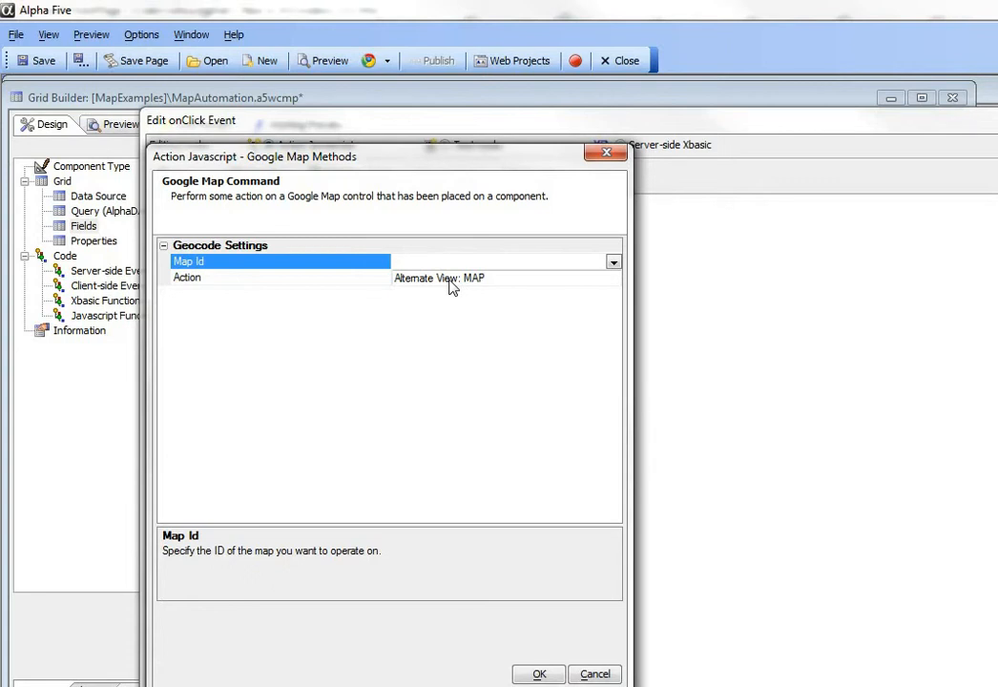
pyautogui.click(286, 285)
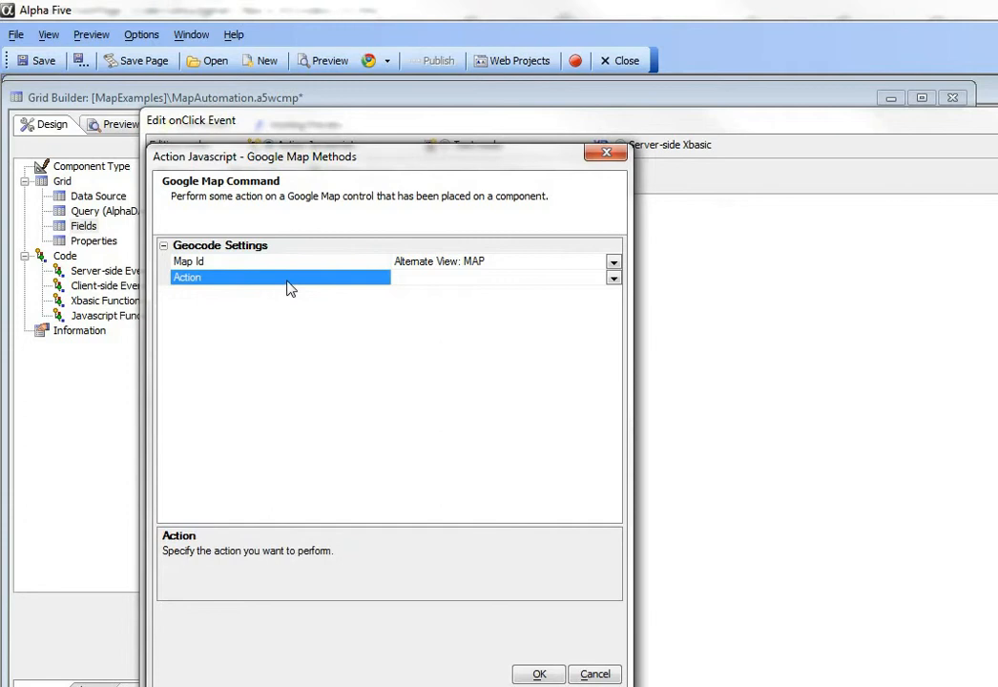
pyautogui.click(615, 280)
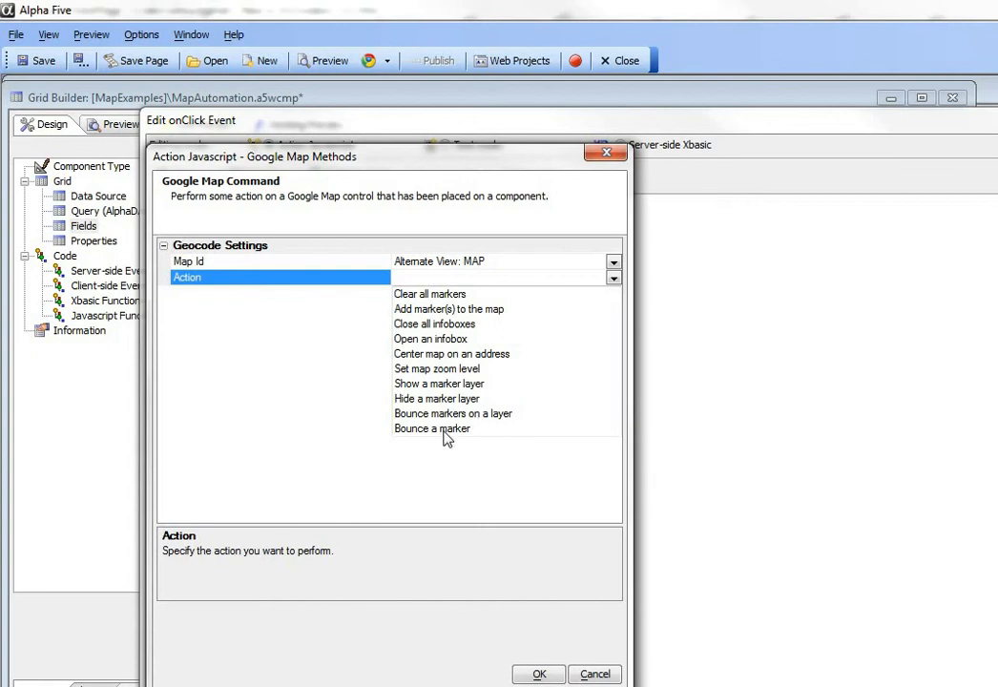
pyautogui.click(465, 311)
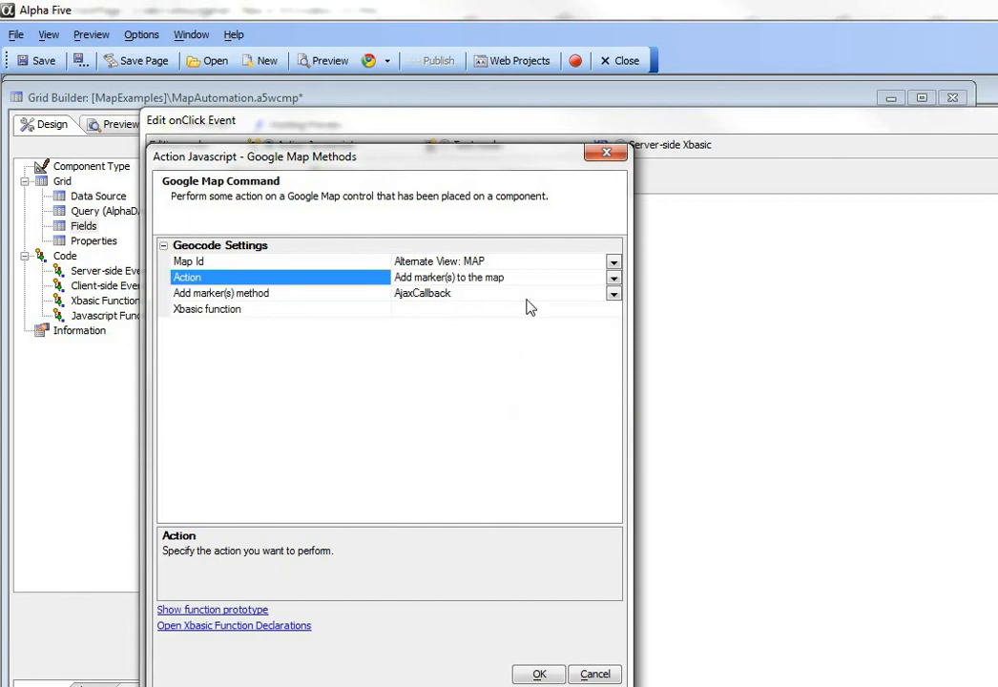
# Try LocalData as the add-markers method to view its options, and set the method back to AjaxCallback
pyautogui.click(613, 296)
pyautogui.click(614, 296)
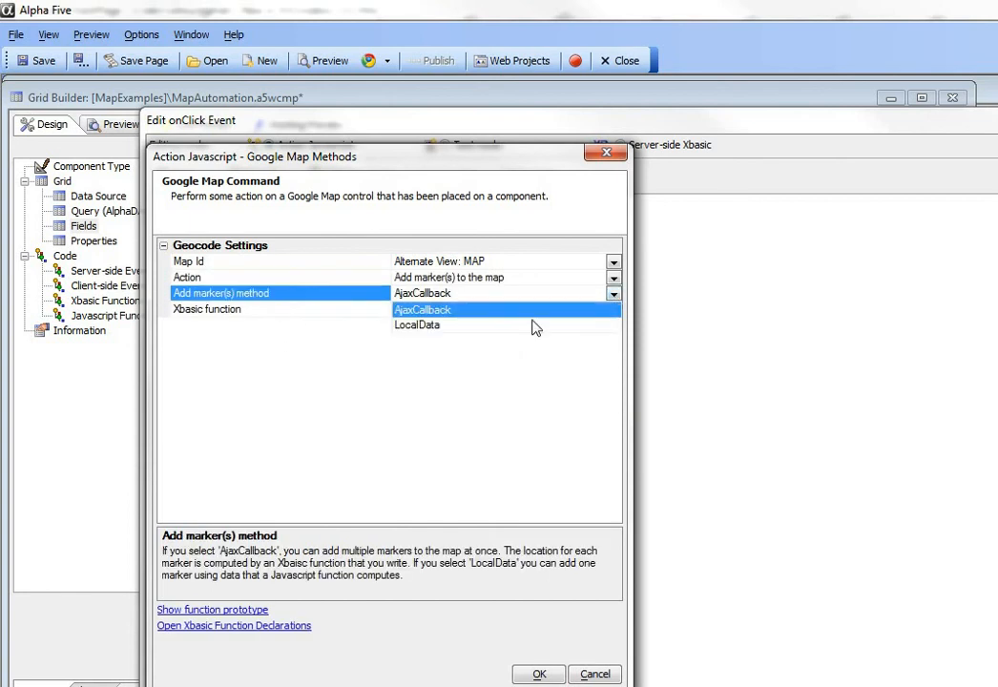
pyautogui.click(417, 328)
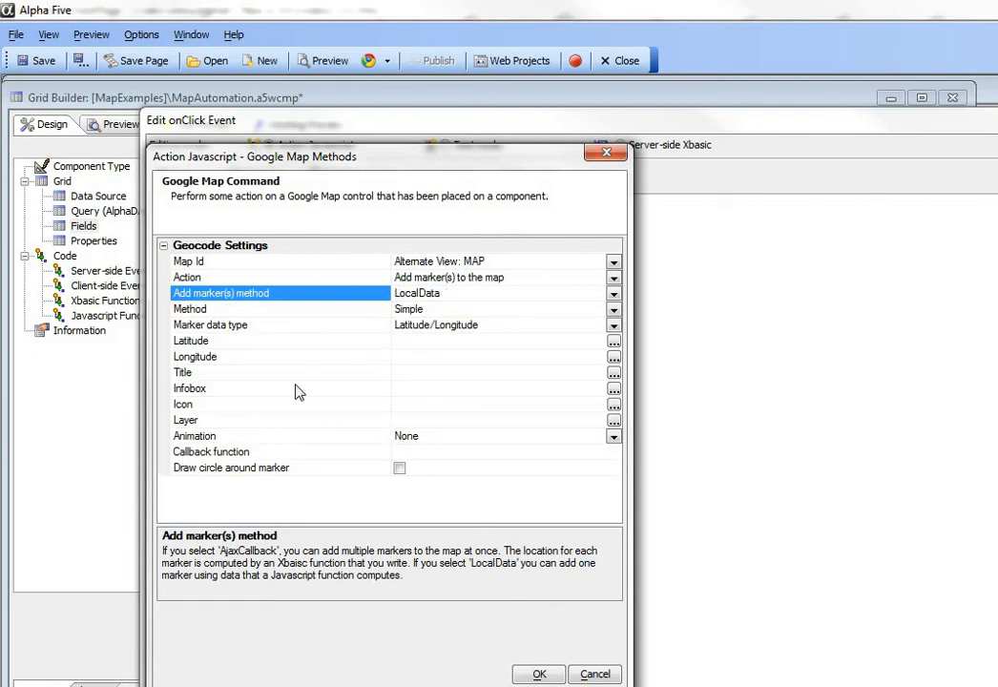
pyautogui.click(614, 297)
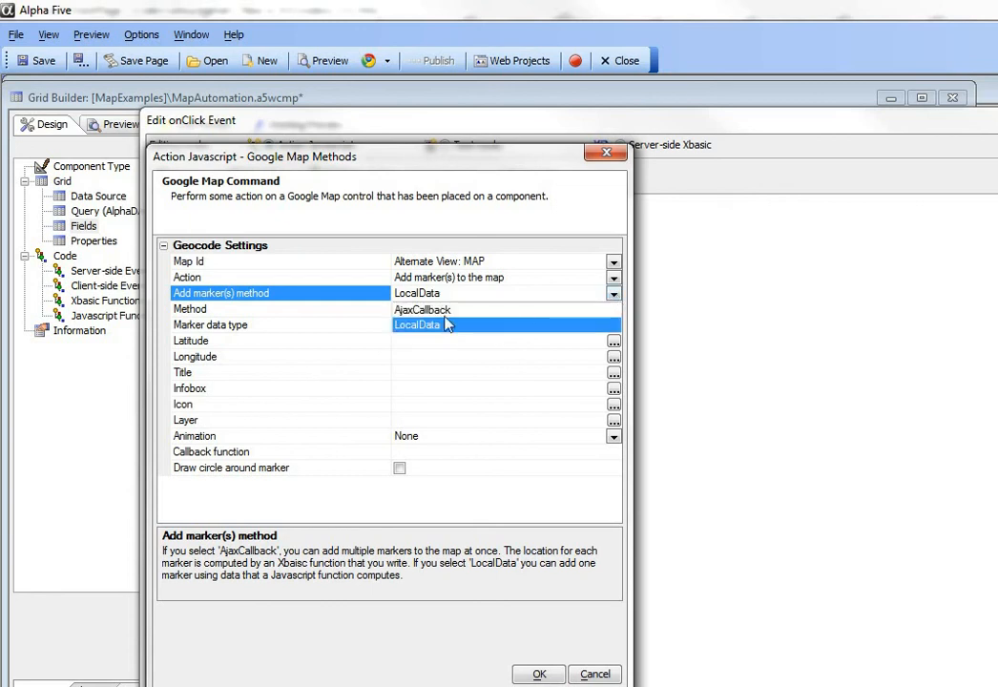
pyautogui.click(425, 309)
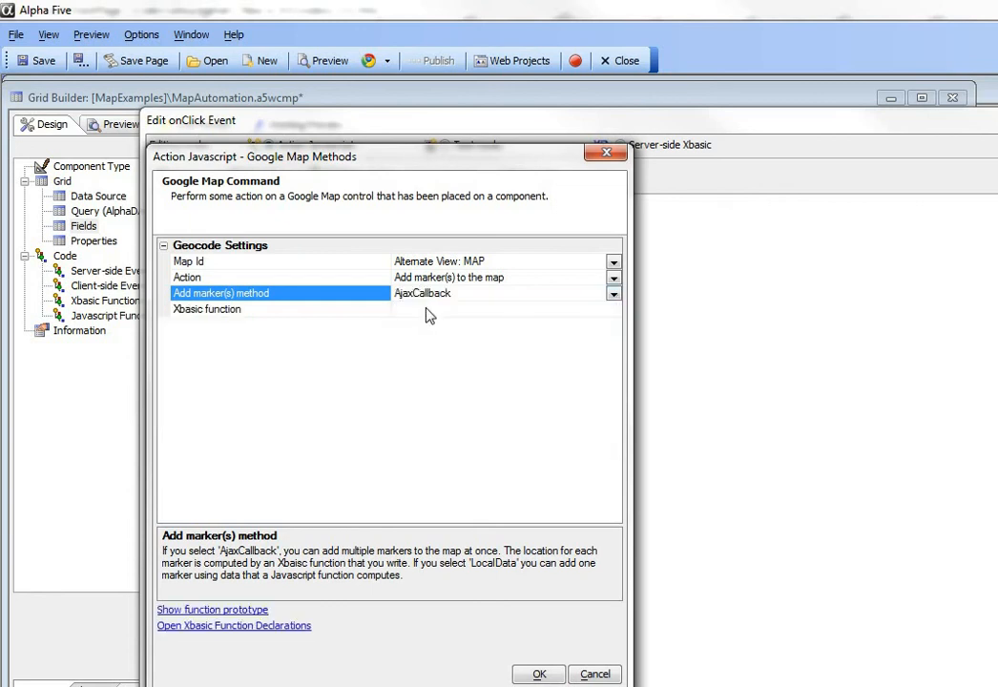